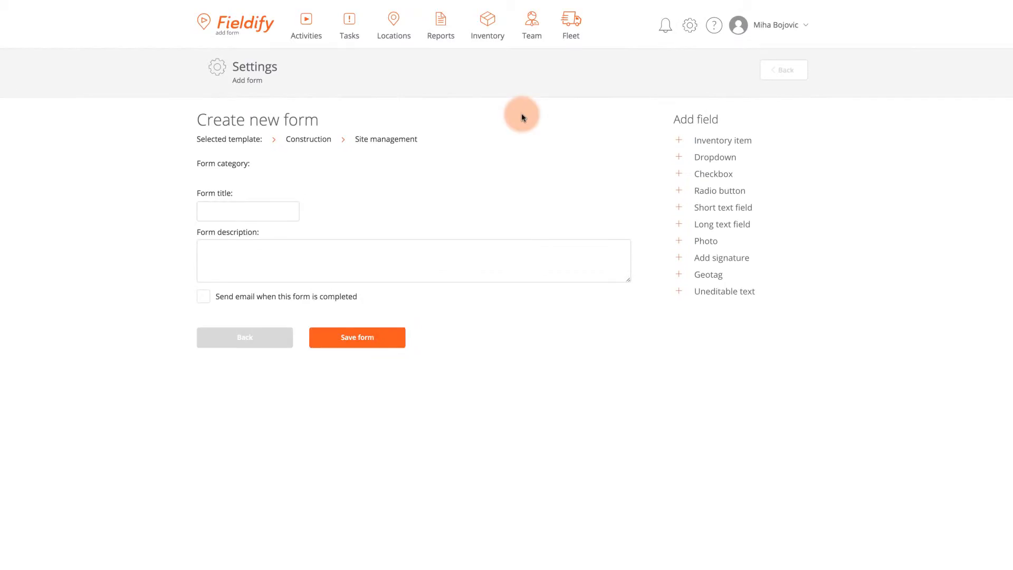
Step: Set the form category to Field Servicing, title it 'On-Location Service Report', and add the service-task description
{"action": "left_click", "coordinate": [262, 189]}
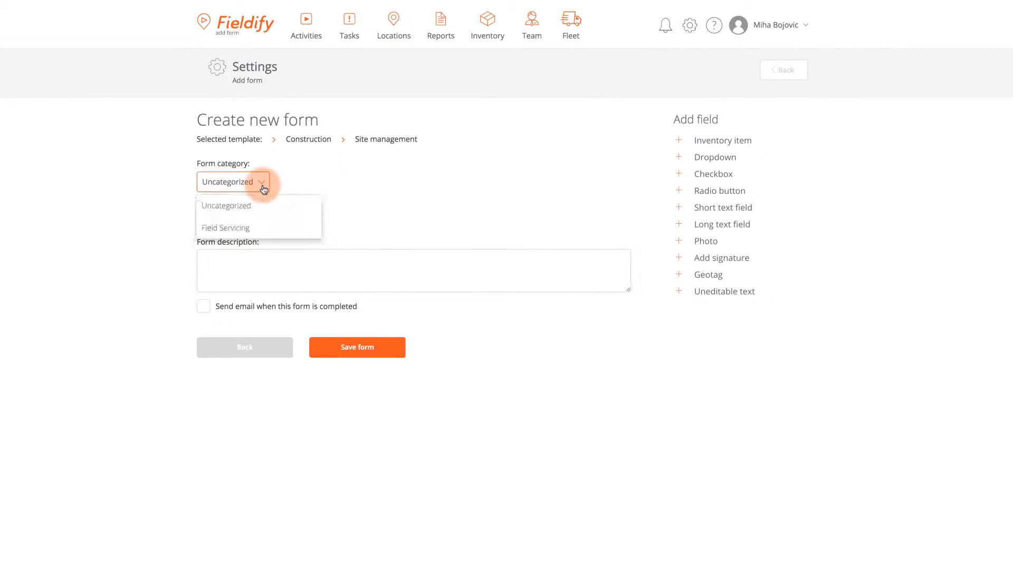
{"action": "left_click", "coordinate": [249, 226]}
{"action": "left_click", "coordinate": [260, 220]}
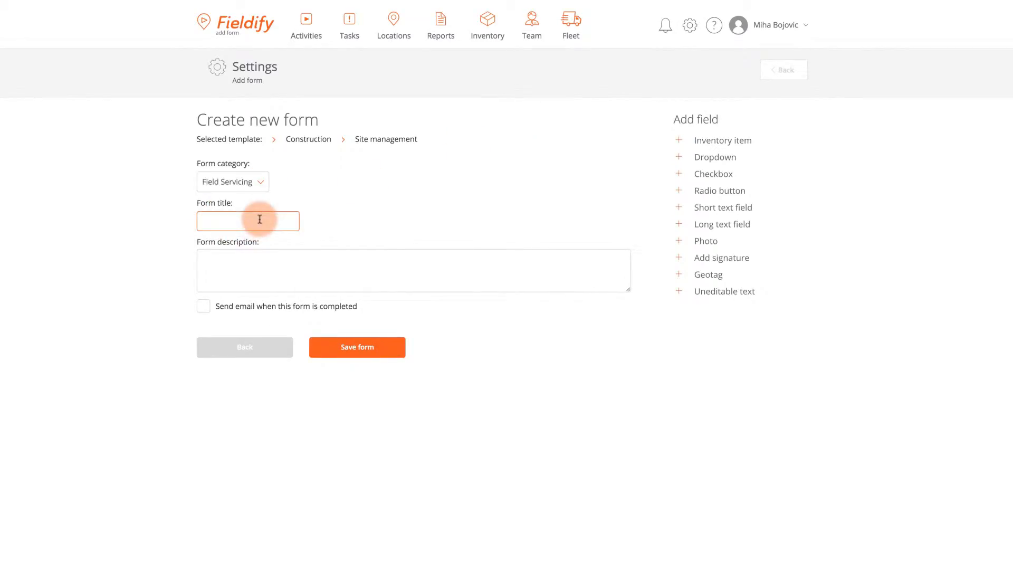
{"action": "type", "text": "On-Location Service Report"}
{"action": "left_click", "coordinate": [230, 256]}
{"action": "type", "text": "Please fill out this form after completing a service task"}
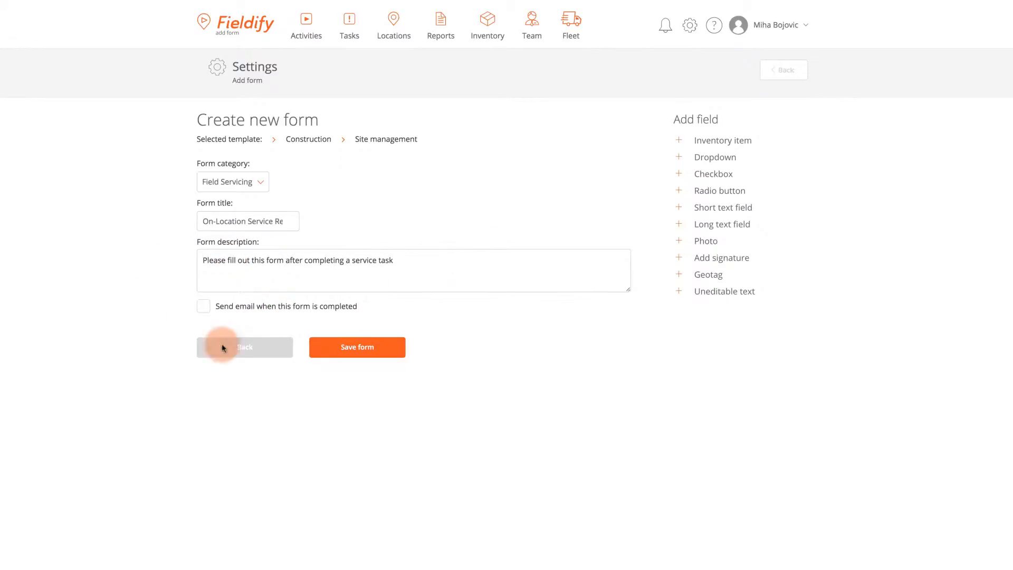
Step: Enable 'Send email when completed' and add the recipient's e-mail address
{"action": "left_click", "coordinate": [201, 309]}
{"action": "left_click", "coordinate": [259, 333]}
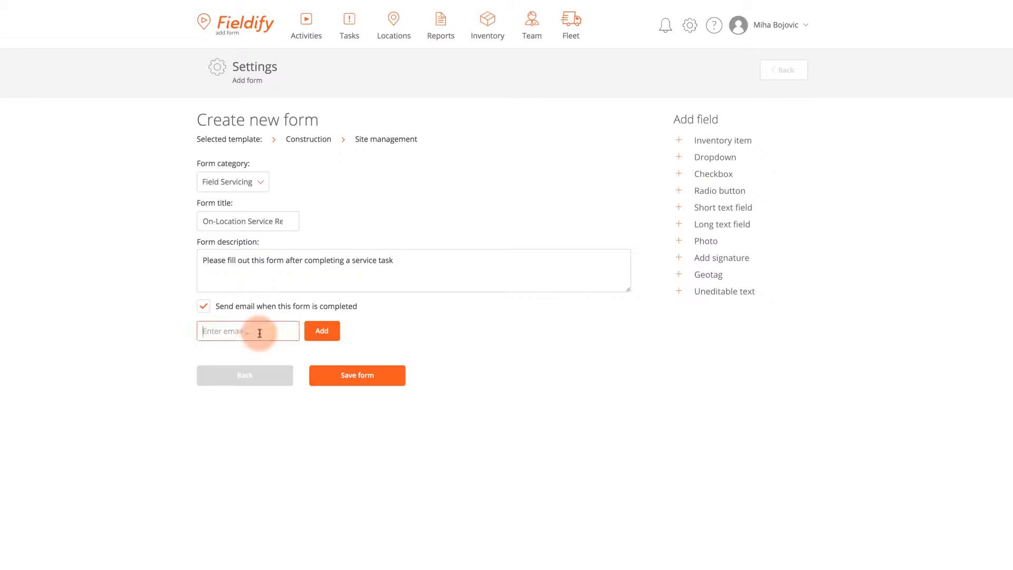
{"action": "type", "text": "field"}
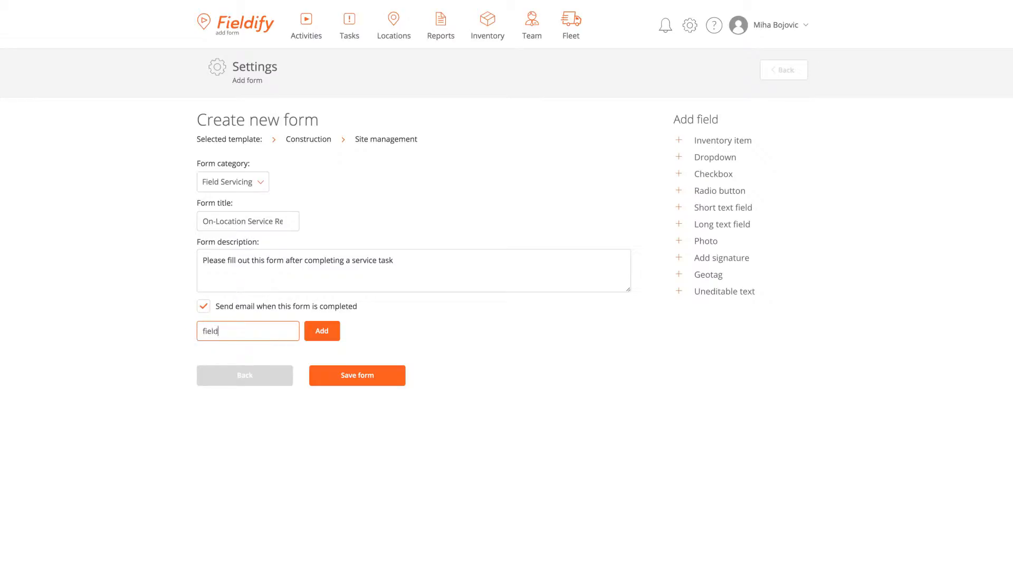
{"action": "type", "text": "servicing@"}
{"action": "type", "text": "yourcompany."}
{"action": "type", "text": "com"}
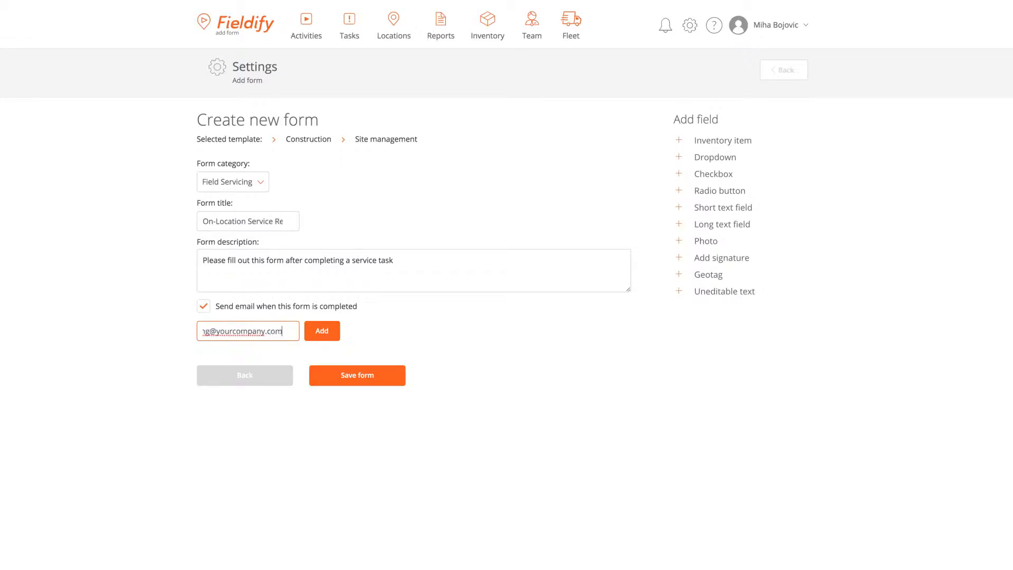
{"action": "left_click", "coordinate": [321, 337]}
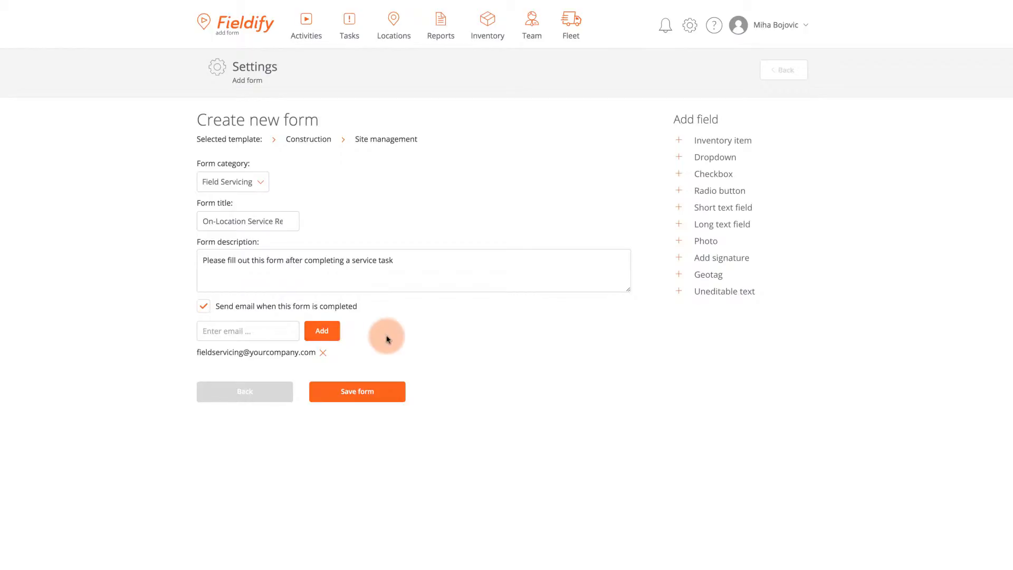
Step: Add an Inventory item field described 'Select inventory items and services' with Insulation foam as the first category
{"action": "left_click", "coordinate": [698, 141]}
{"action": "scroll", "coordinate": [664, 327], "scroll_direction": "down", "scroll_amount": 4}
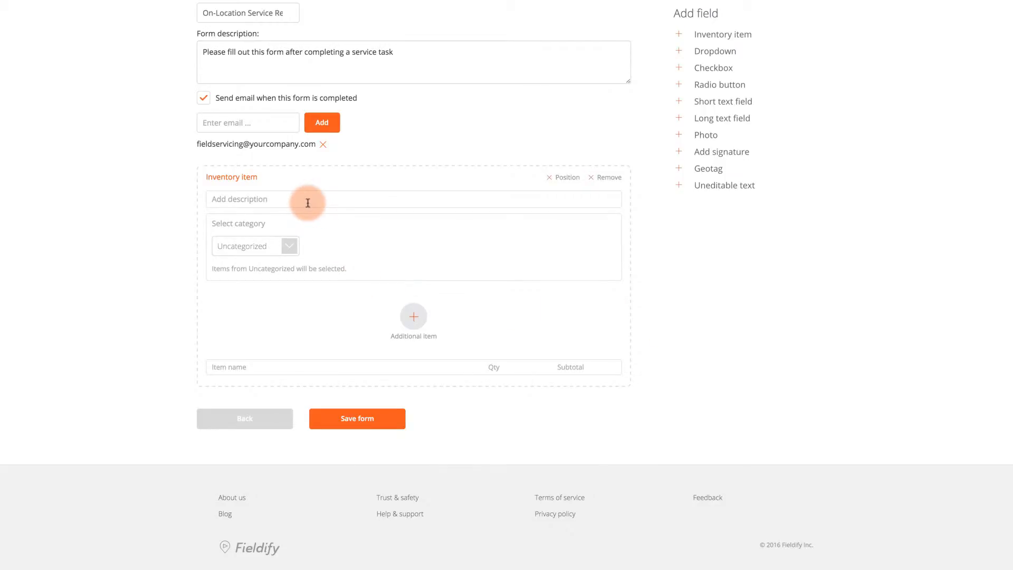
{"action": "type", "text": "Select inventory items an"}
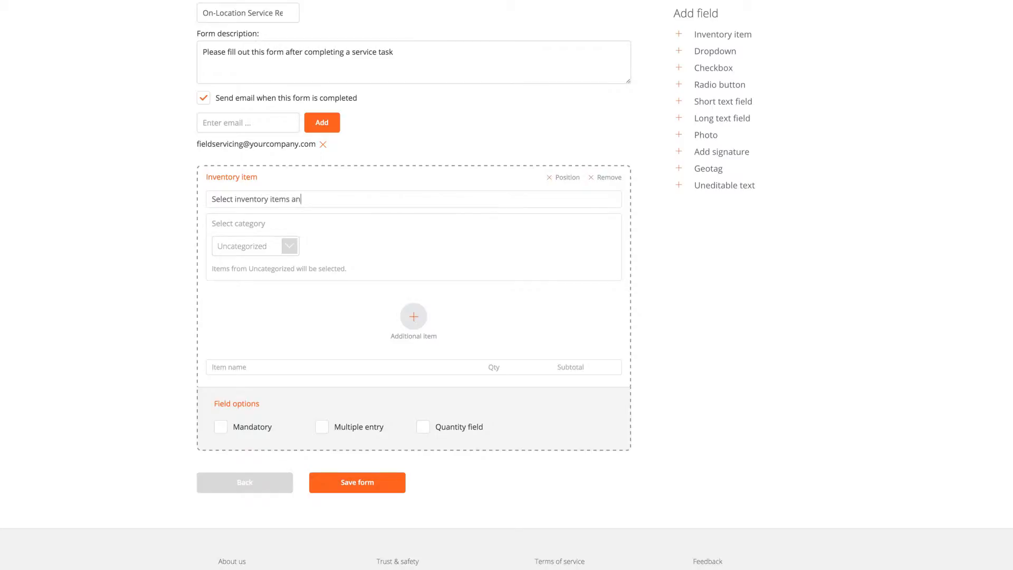
{"action": "type", "text": "es"}
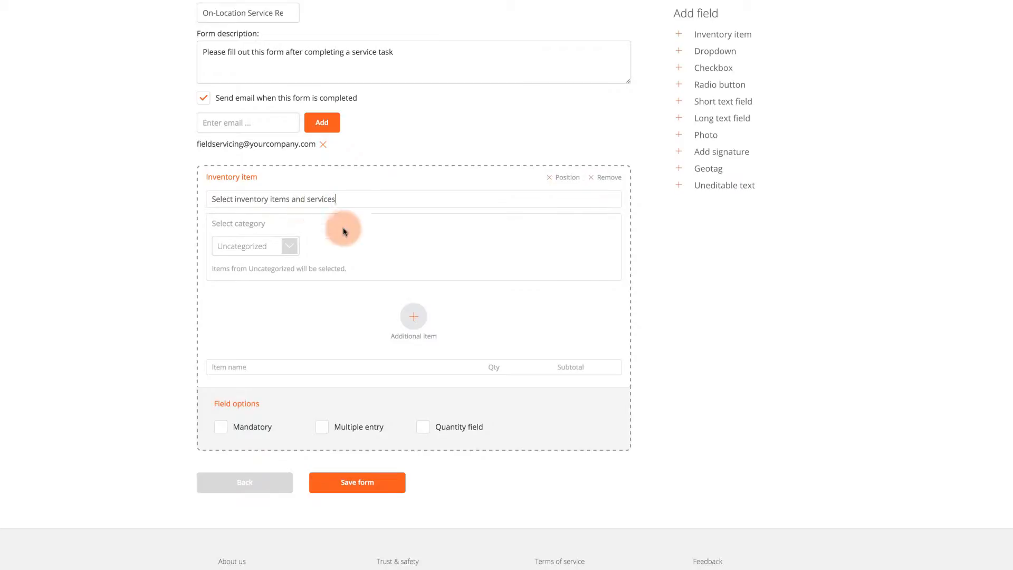
{"action": "left_click", "coordinate": [290, 247]}
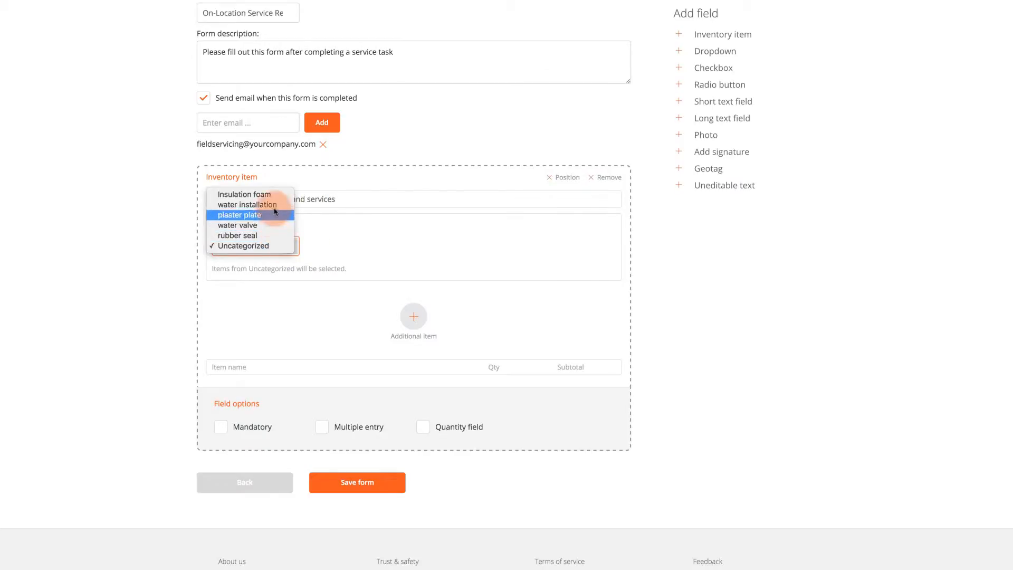
{"action": "left_click", "coordinate": [258, 195]}
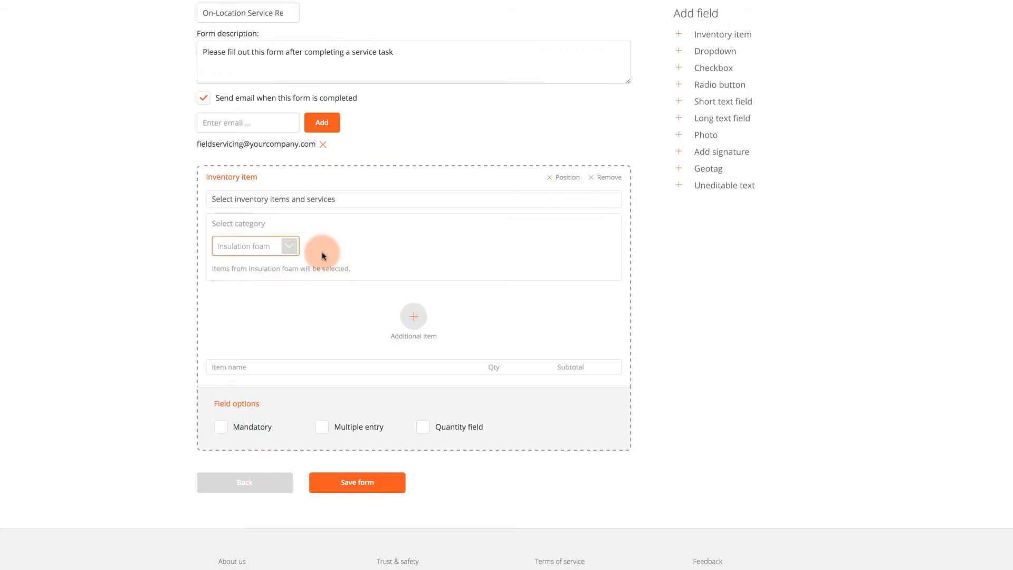
Step: Add item categories water installation, water valve and rubber seal
{"action": "left_click", "coordinate": [413, 317]}
{"action": "left_click", "coordinate": [289, 318]}
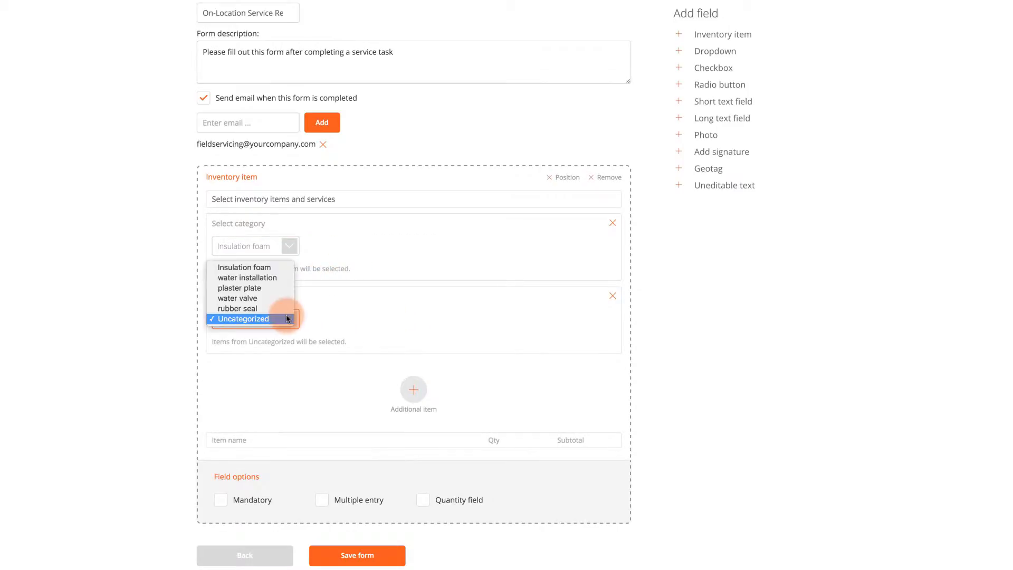
{"action": "left_click", "coordinate": [271, 278]}
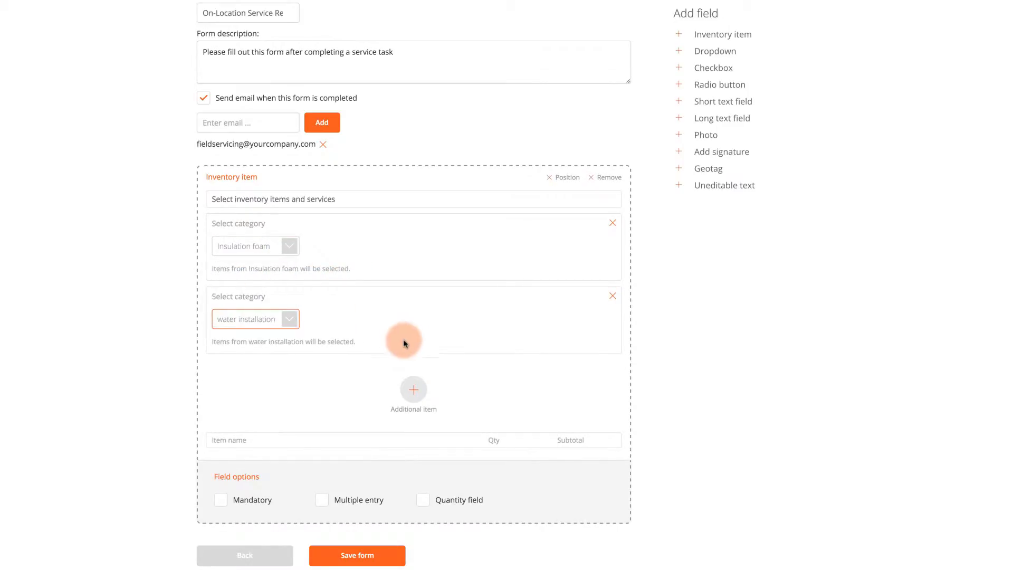
{"action": "left_click", "coordinate": [414, 389]}
{"action": "scroll", "coordinate": [422, 369], "scroll_direction": "down", "scroll_amount": 3}
{"action": "left_click", "coordinate": [290, 253]}
{"action": "left_click", "coordinate": [278, 231]}
{"action": "scroll", "coordinate": [434, 283], "scroll_direction": "down", "scroll_amount": 1}
{"action": "left_click", "coordinate": [421, 306]}
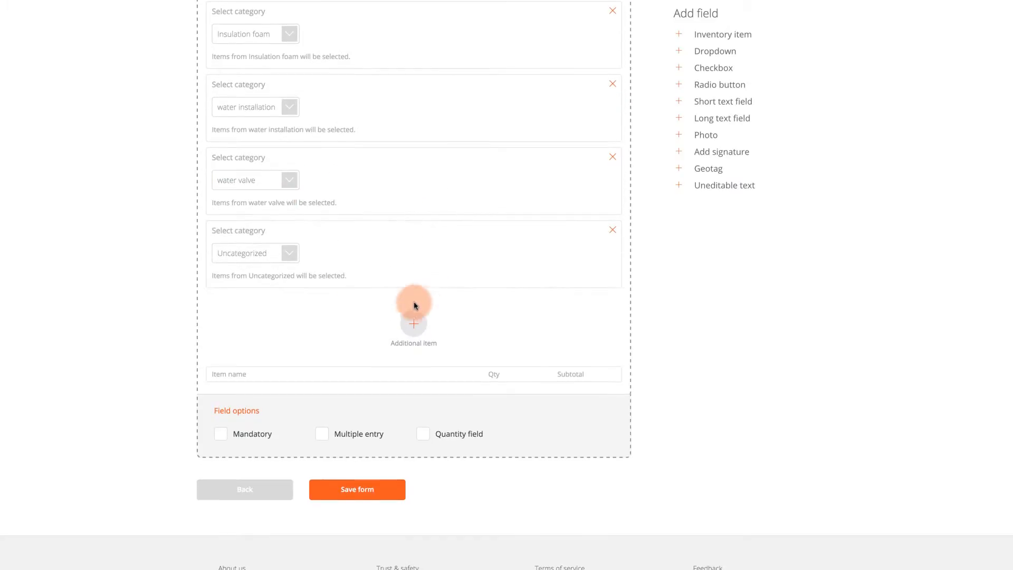
{"action": "left_click", "coordinate": [290, 252]}
{"action": "left_click", "coordinate": [274, 243]}
Step: Make the inventory field mandatory and allow multiple entries
{"action": "scroll", "coordinate": [526, 284], "scroll_direction": "down", "scroll_amount": 3}
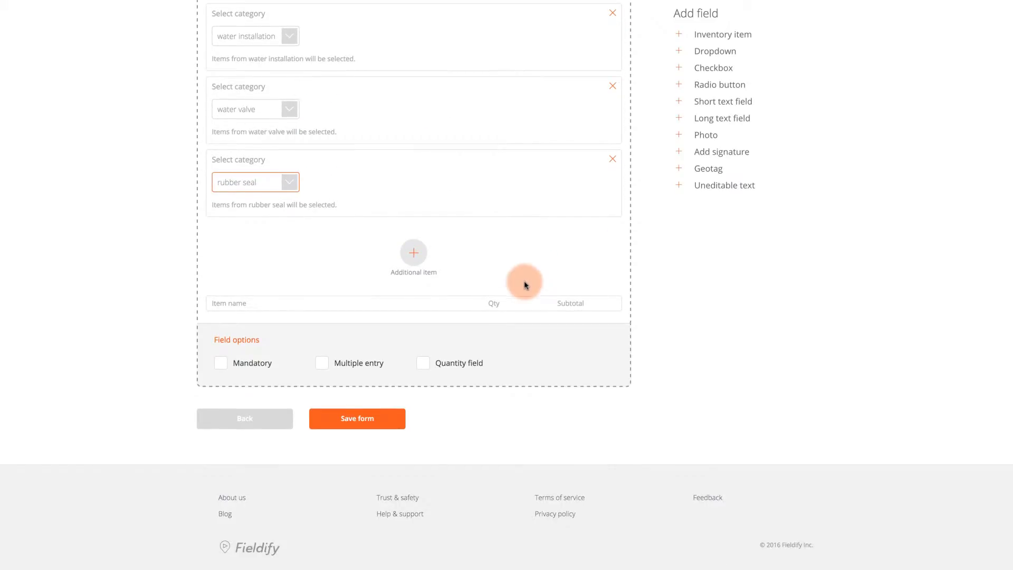
{"action": "left_click", "coordinate": [225, 364]}
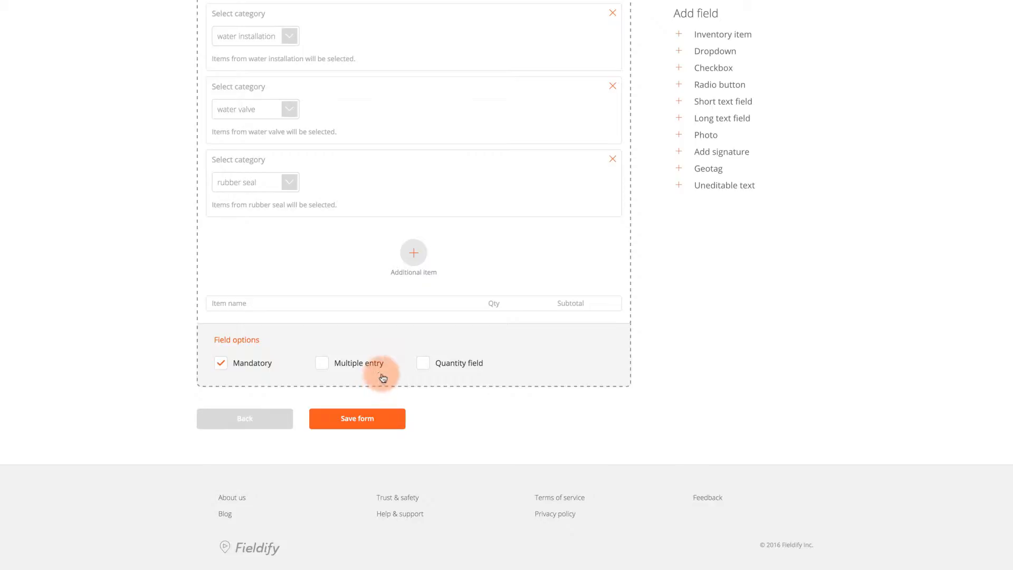
{"action": "left_click", "coordinate": [323, 364]}
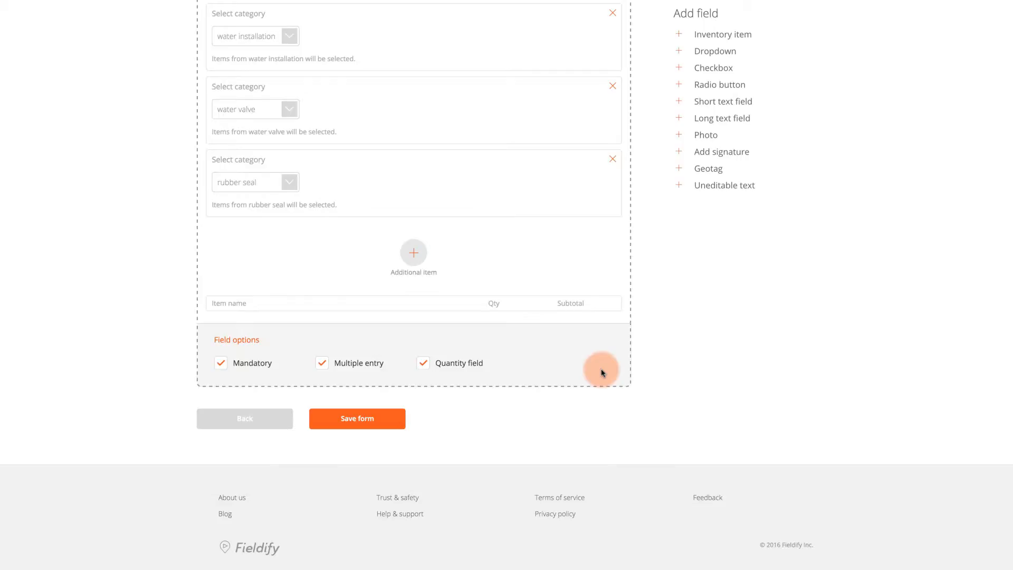
Step: Add a 'Select problem type' dropdown with options disconnected hose and faulty valve
{"action": "left_click", "coordinate": [715, 51]}
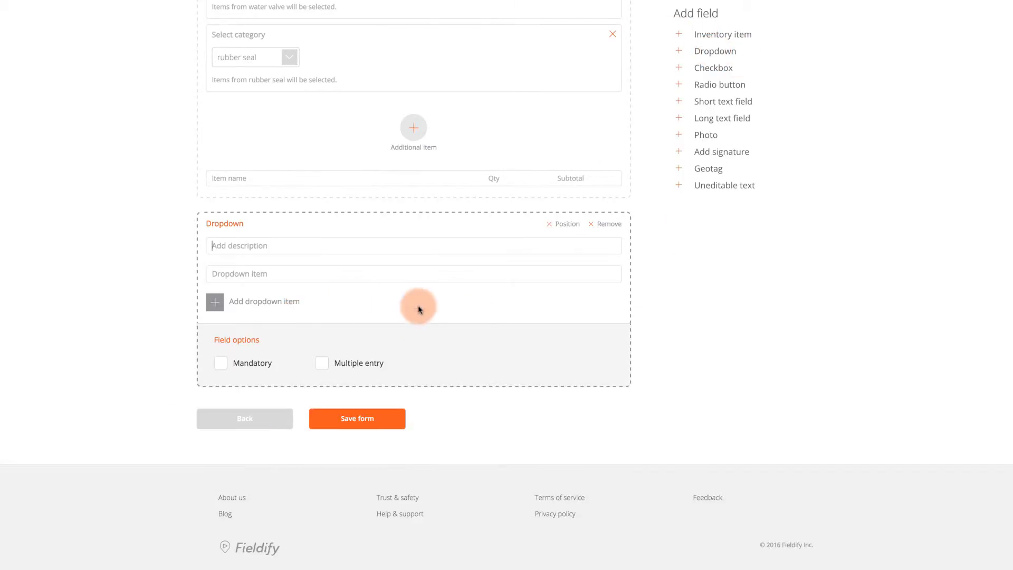
{"action": "type", "text": "Select problem type"}
{"action": "left_click", "coordinate": [302, 279]}
{"action": "type", "text": "disconnected hose"}
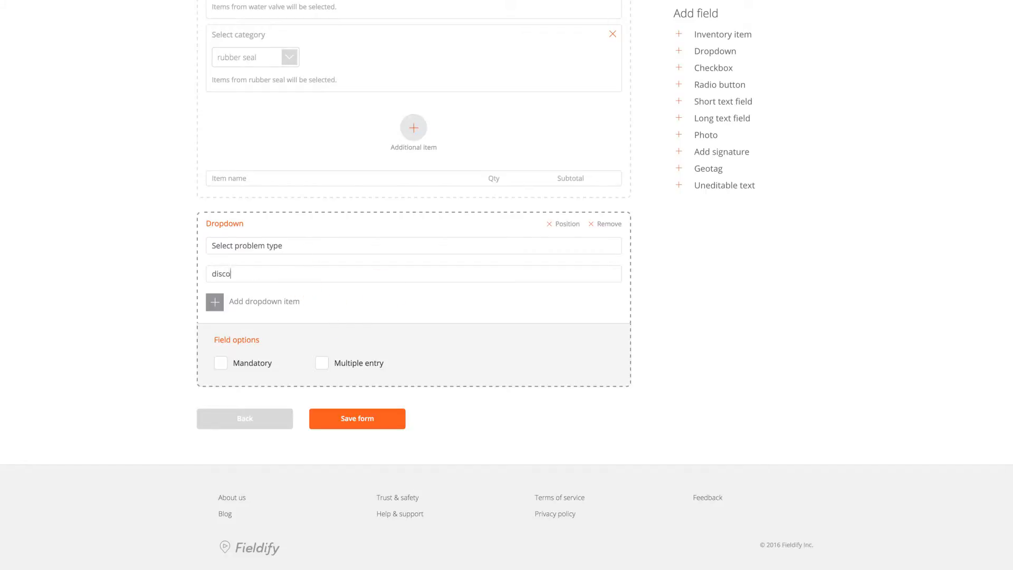
{"action": "left_click", "coordinate": [216, 305]}
{"action": "left_click", "coordinate": [274, 273]}
{"action": "type", "text": "faulty valve"}
{"action": "left_click", "coordinate": [215, 323]}
Step: Add dropdown options faulty insulation and water leak, then add a Checkbox field
{"action": "scroll", "coordinate": [287, 301], "scroll_direction": "down", "scroll_amount": 2}
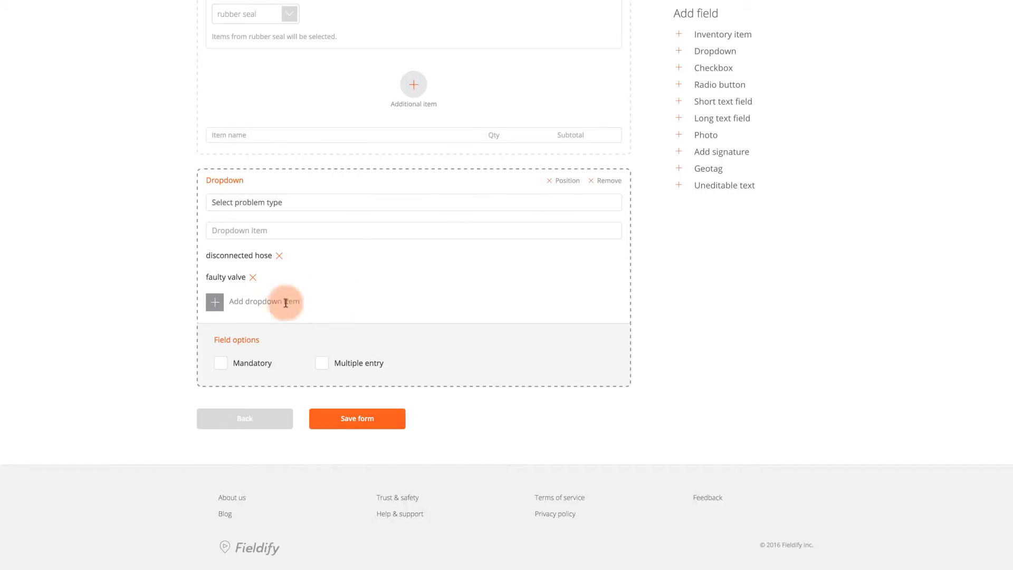
{"action": "left_click", "coordinate": [285, 237]}
{"action": "type", "text": "faulty ins"}
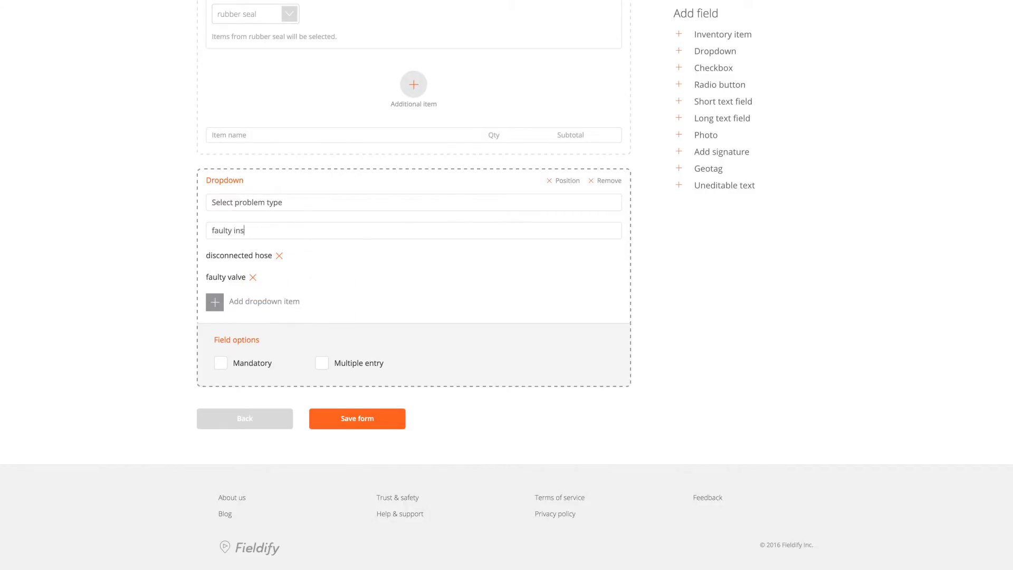
{"action": "type", "text": "ulation"}
{"action": "key", "text": "Return"}
{"action": "type", "text": "water le"}
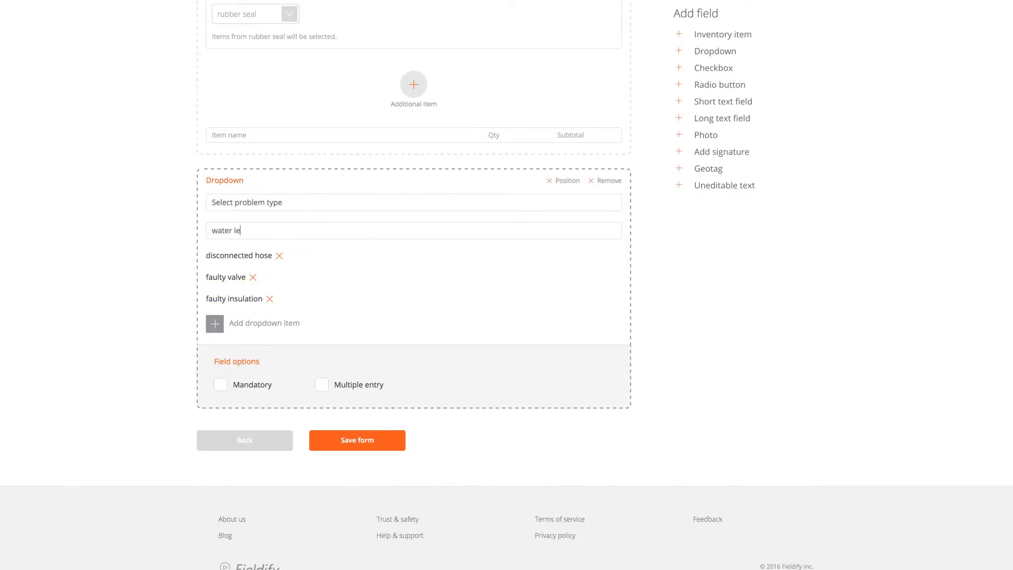
{"action": "type", "text": "ak"}
{"action": "left_click", "coordinate": [215, 323]}
{"action": "scroll", "coordinate": [430, 297], "scroll_direction": "down", "scroll_amount": 1}
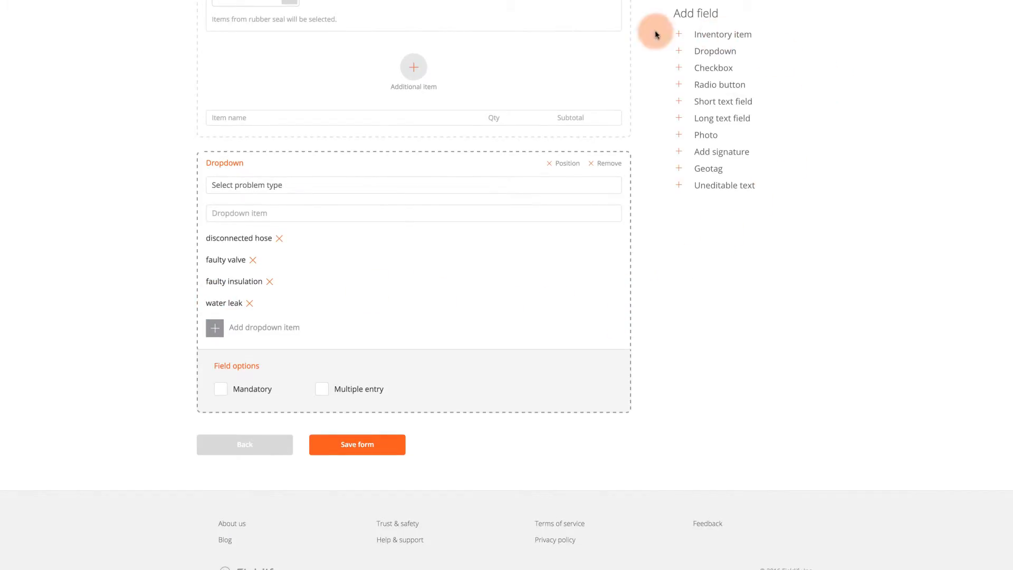
{"action": "left_click", "coordinate": [715, 70]}
{"action": "scroll", "coordinate": [531, 364], "scroll_direction": "down", "scroll_amount": 2}
Step: Title the checkbox field 'Type of service done' and give it the option plumbing
{"action": "left_click", "coordinate": [471, 380]}
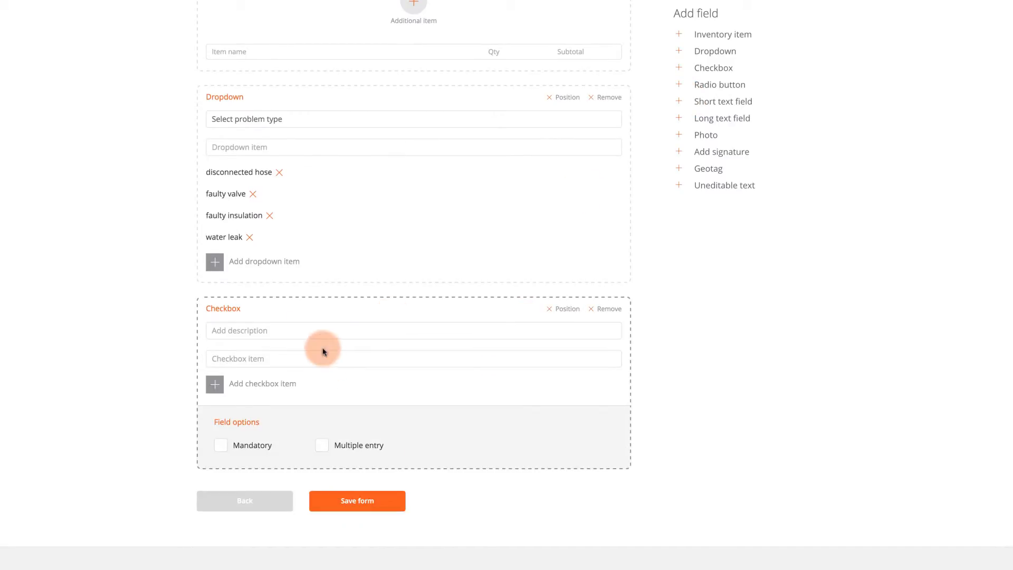
{"action": "type", "text": "Type of service done"}
{"action": "left_click", "coordinate": [267, 357]}
{"action": "scroll", "coordinate": [192, 378], "scroll_direction": "down", "scroll_amount": 1}
{"action": "type", "text": "plumbing"}
{"action": "left_click", "coordinate": [224, 356]}
Step: Add checkbox options insulation, construction and repairs, then add a Radio button field
{"action": "left_click", "coordinate": [271, 327]}
{"action": "type", "text": "insulation"}
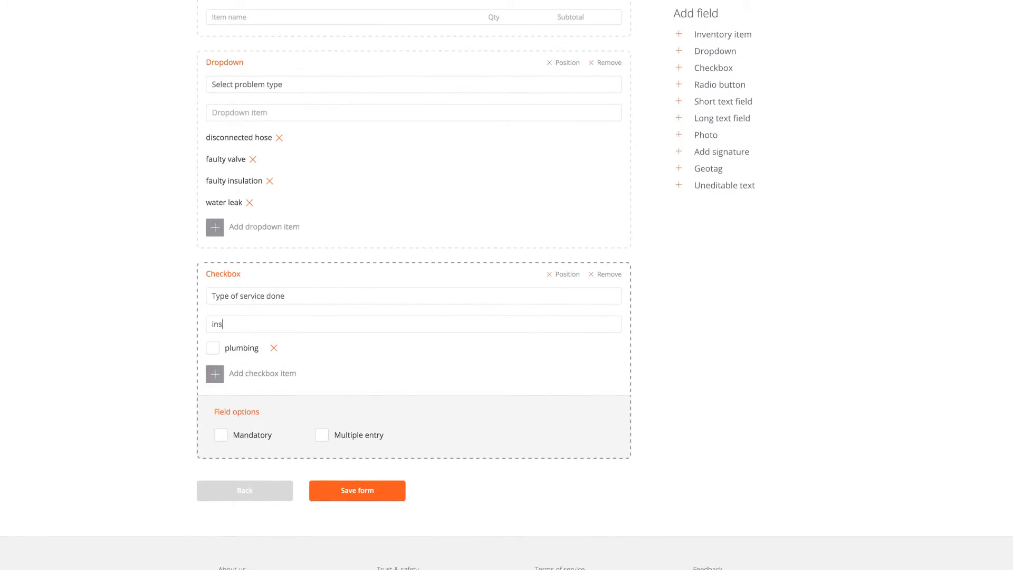
{"action": "left_click", "coordinate": [213, 374]}
{"action": "left_click", "coordinate": [281, 324]}
{"action": "scroll", "coordinate": [281, 324], "scroll_direction": "down", "scroll_amount": 2}
{"action": "type", "text": "construction"}
{"action": "left_click", "coordinate": [215, 328]}
{"action": "left_click", "coordinate": [272, 251]}
{"action": "type", "text": "repairs"}
{"action": "left_click", "coordinate": [216, 350]}
{"action": "scroll", "coordinate": [423, 294], "scroll_direction": "down", "scroll_amount": 2}
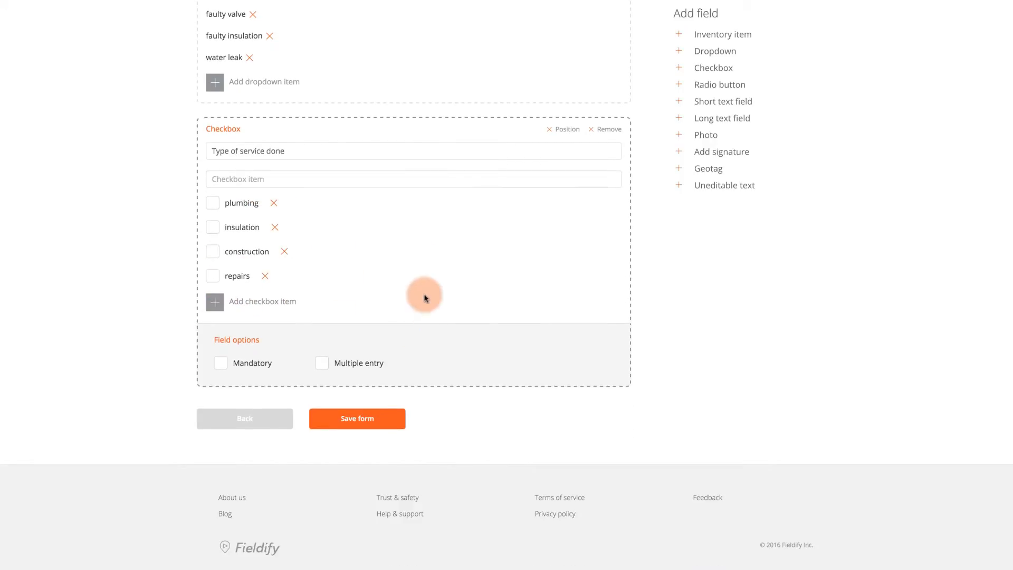
{"action": "left_click", "coordinate": [698, 86]}
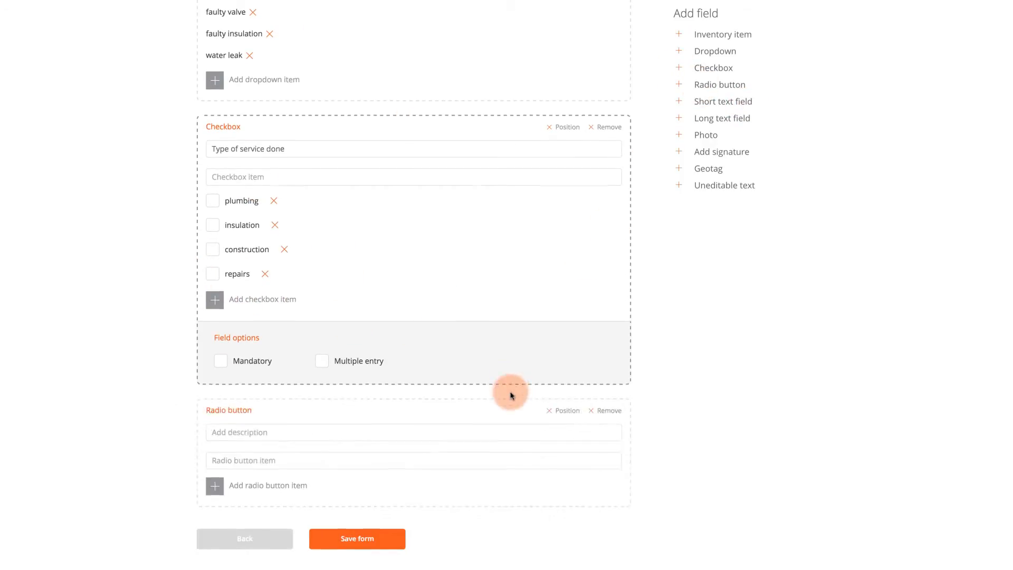
Step: Describe the radio field 'Select job difficulty level' with options easy, moderate and difficult
{"action": "type", "text": "Se"}
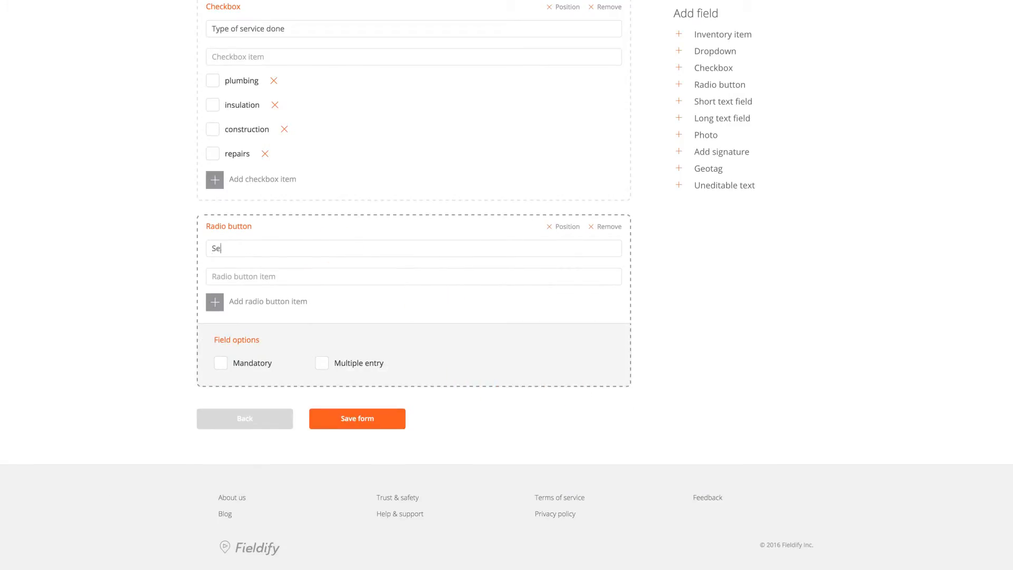
{"action": "type", "text": "lect job difficulty level"}
{"action": "left_click", "coordinate": [283, 278]}
{"action": "type", "text": "easy"}
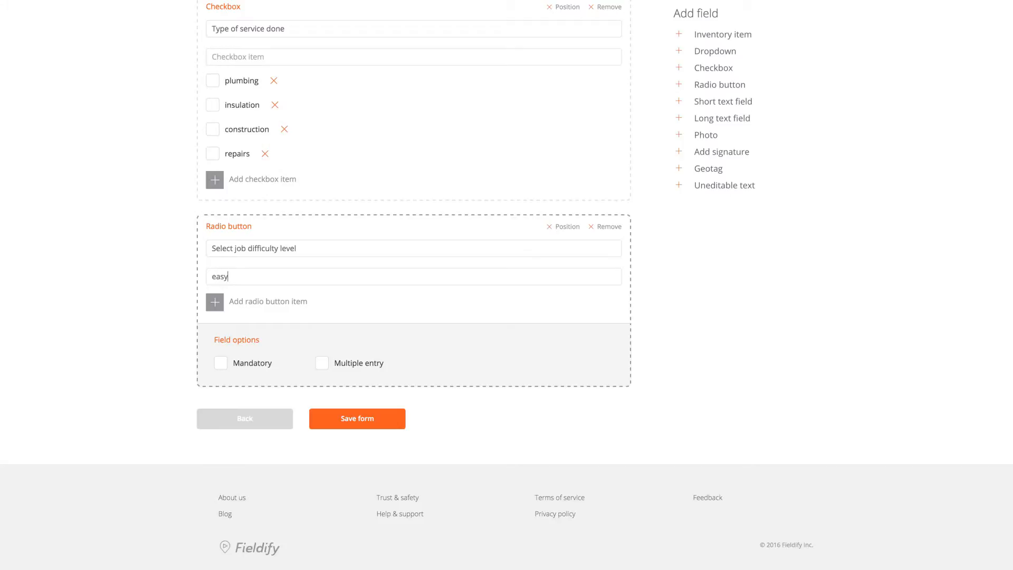
{"action": "key", "text": "Return"}
{"action": "type", "text": "moderate"}
{"action": "left_click", "coordinate": [214, 325]}
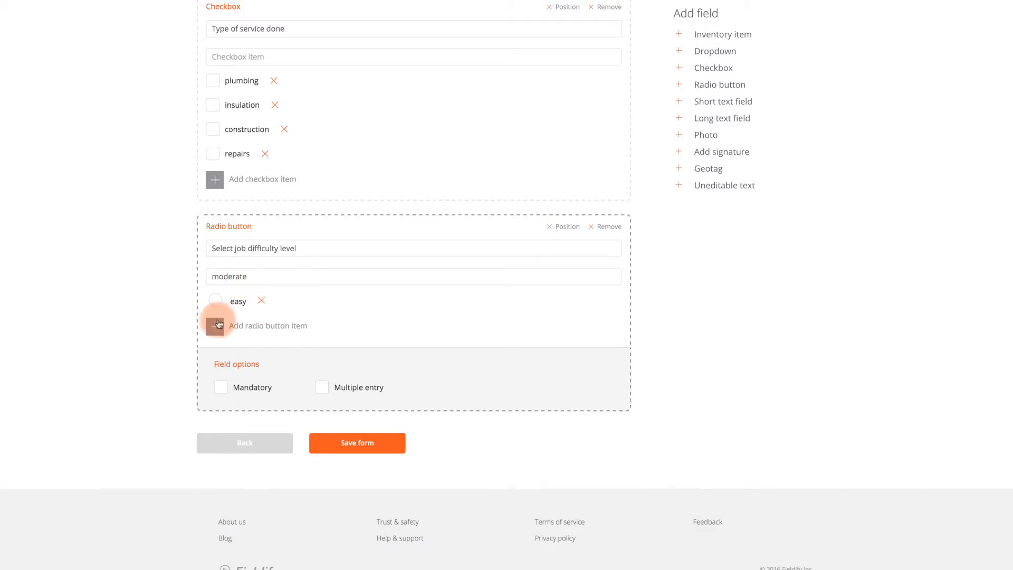
{"action": "left_click", "coordinate": [291, 281]}
{"action": "type", "text": "difficult"}
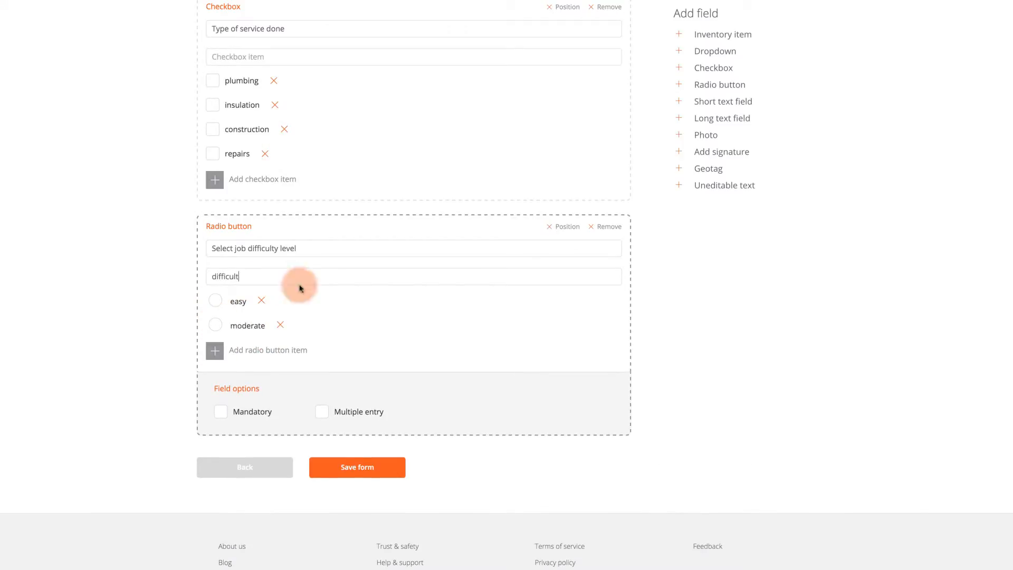
{"action": "left_click", "coordinate": [215, 351]}
Step: Add a short text field described 'Additional notes', followed by a long text field
{"action": "scroll", "coordinate": [286, 408], "scroll_direction": "down", "scroll_amount": 1}
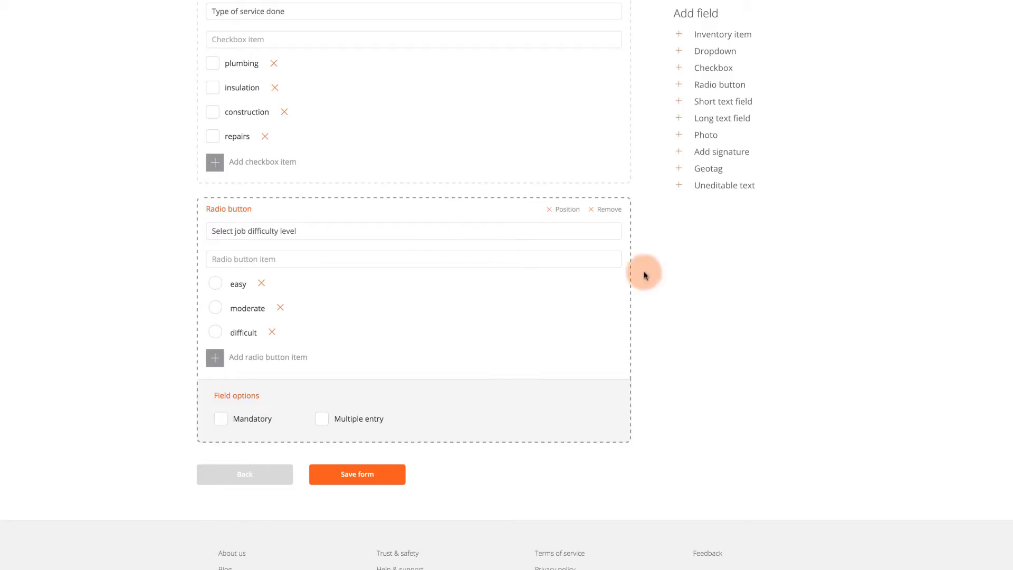
{"action": "left_click", "coordinate": [706, 106]}
{"action": "scroll", "coordinate": [547, 369], "scroll_direction": "down", "scroll_amount": 5}
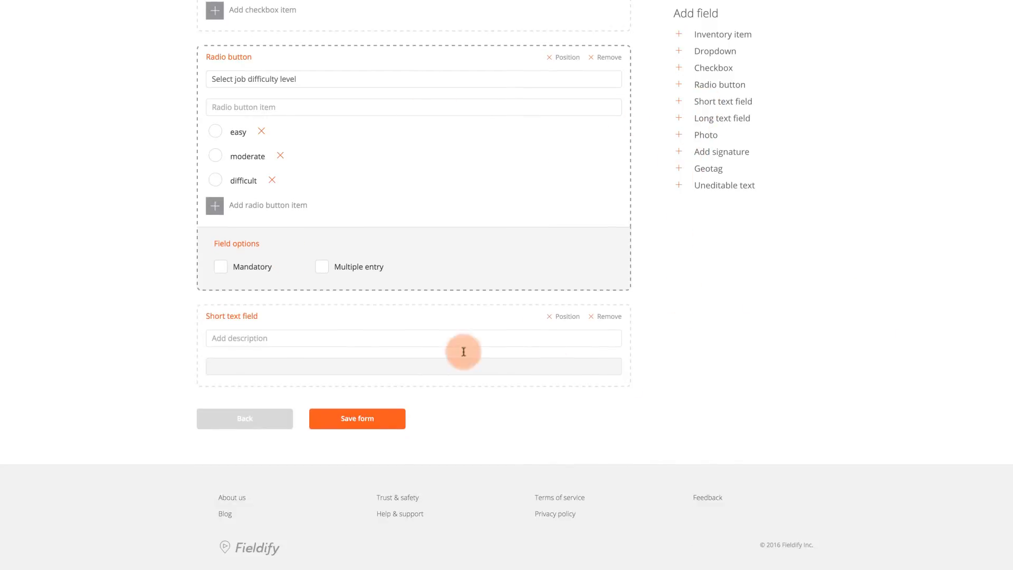
{"action": "left_click", "coordinate": [299, 335]}
{"action": "scroll", "coordinate": [545, 368], "scroll_direction": "down", "scroll_amount": 1}
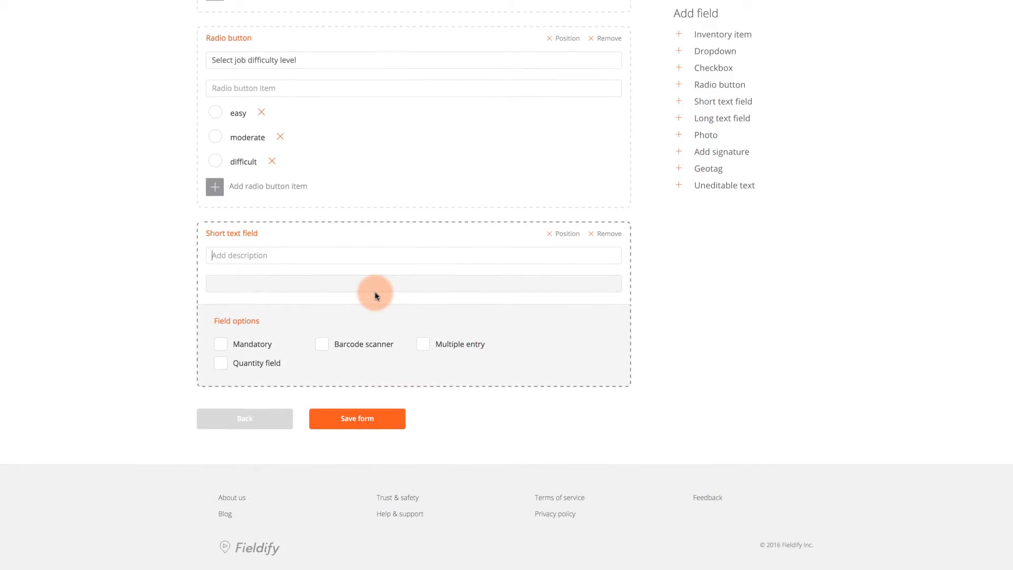
{"action": "type", "text": "Add"}
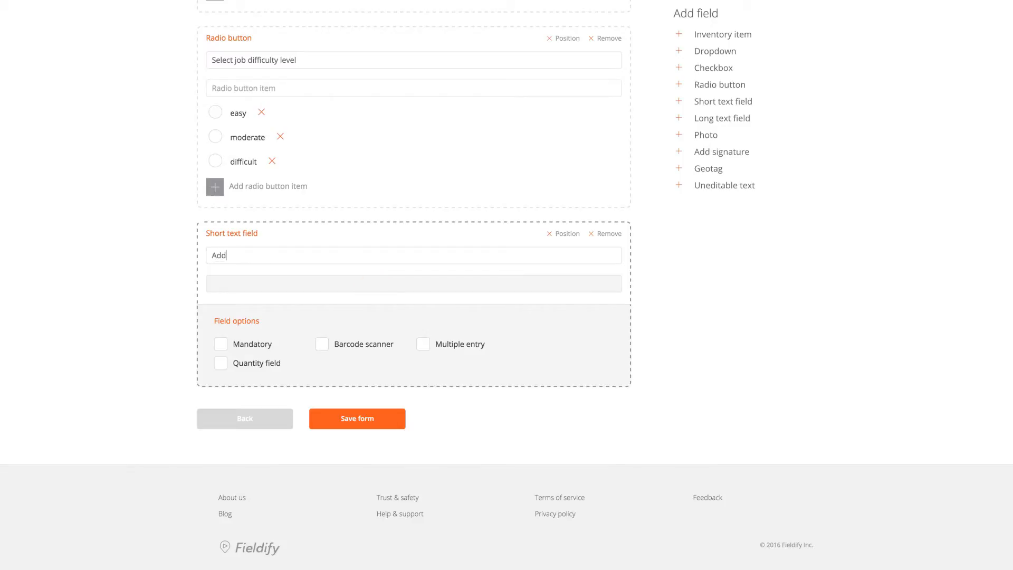
{"action": "type", "text": "itional notes"}
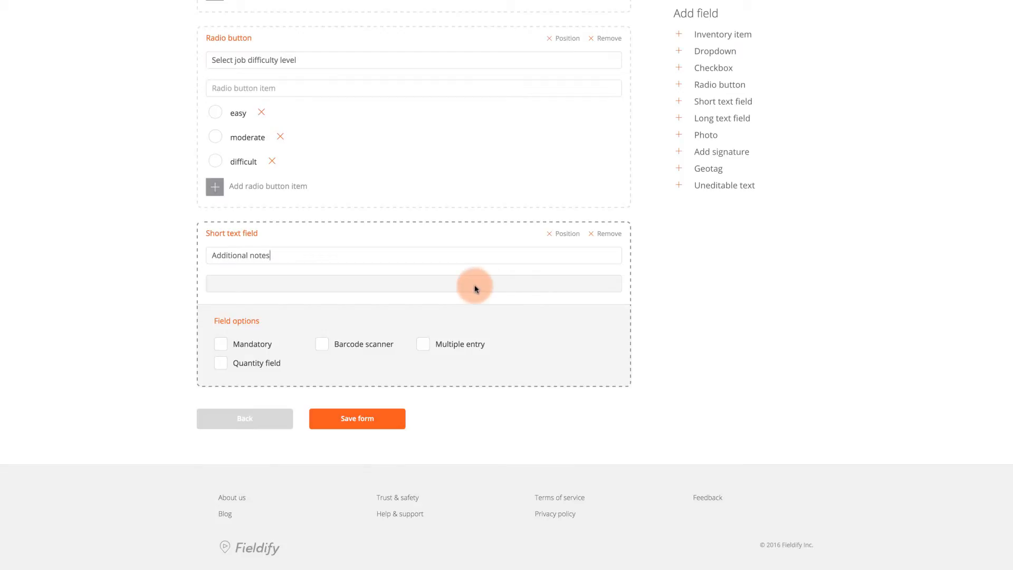
{"action": "left_click", "coordinate": [737, 119]}
Step: Describe the long text field as 'Detailed job explanation'
{"action": "scroll", "coordinate": [633, 316], "scroll_direction": "down", "scroll_amount": 4}
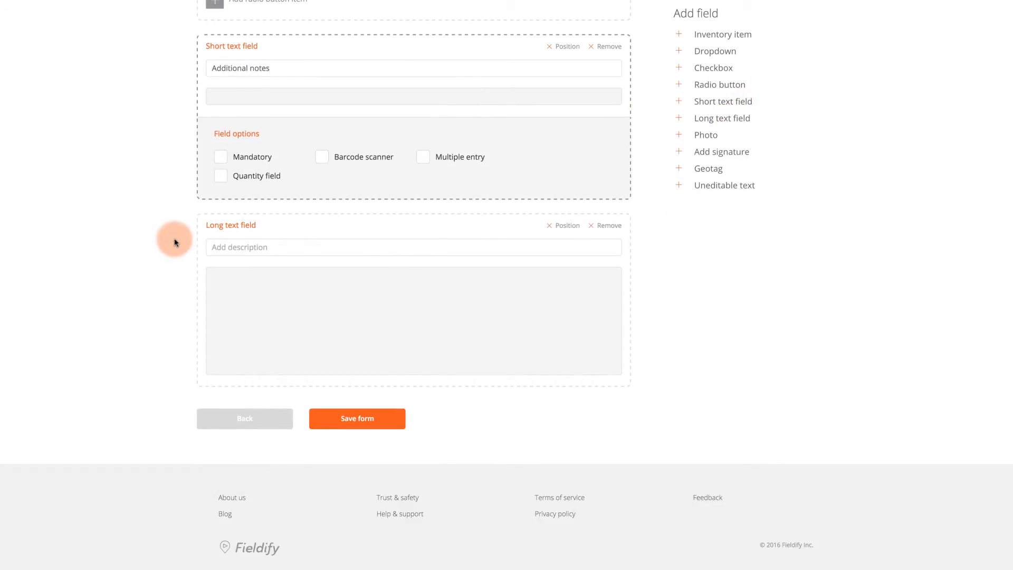
{"action": "left_click", "coordinate": [290, 255]}
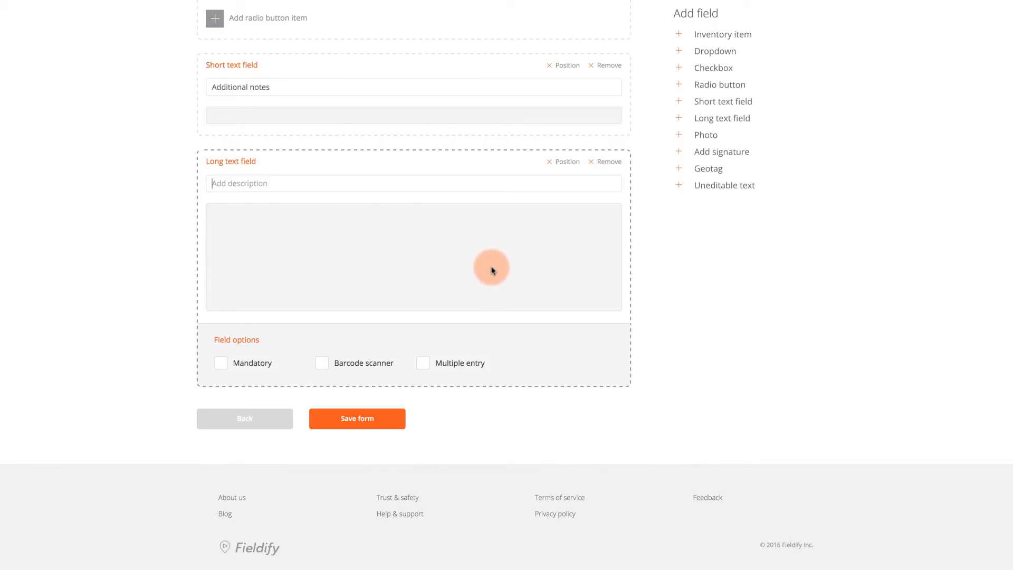
{"action": "left_click", "coordinate": [315, 187]}
{"action": "type", "text": "Detailed job explanation"}
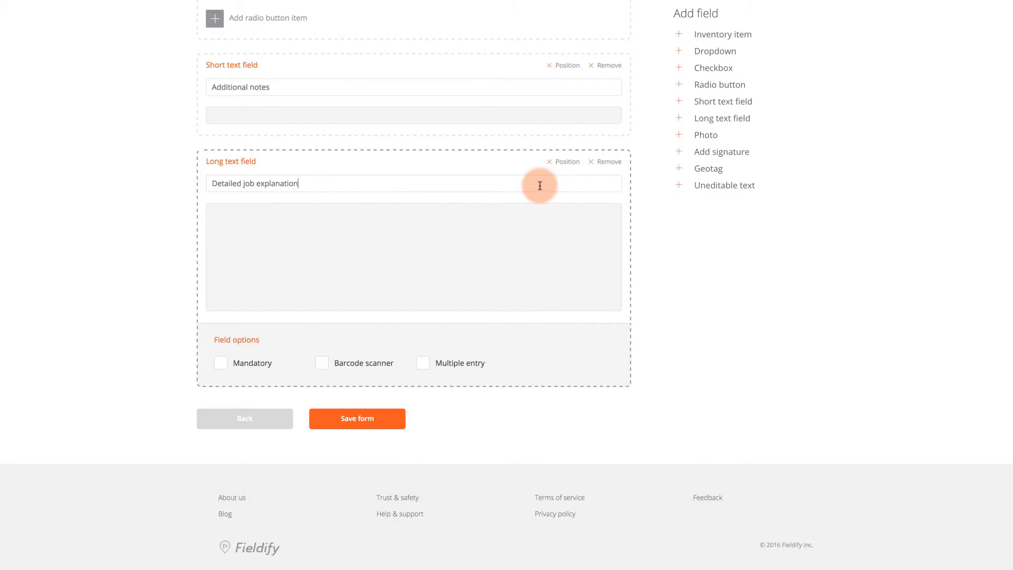
Step: Add a Photo field described 'Before and after photos of the service job'
{"action": "left_click", "coordinate": [696, 136]}
{"action": "scroll", "coordinate": [698, 298], "scroll_direction": "down", "scroll_amount": 2}
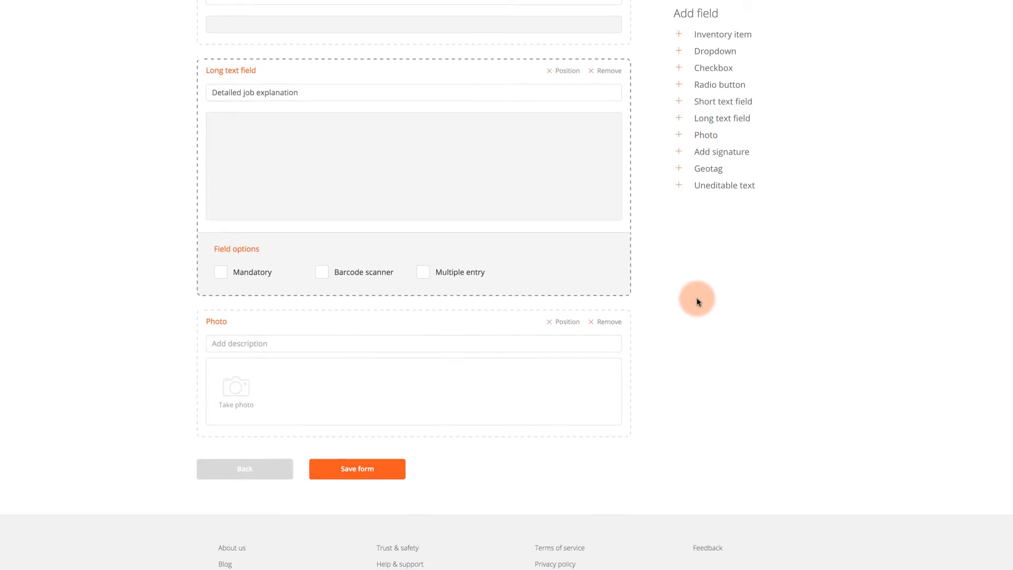
{"action": "left_click", "coordinate": [367, 344]}
{"action": "scroll", "coordinate": [670, 366], "scroll_direction": "down", "scroll_amount": 1}
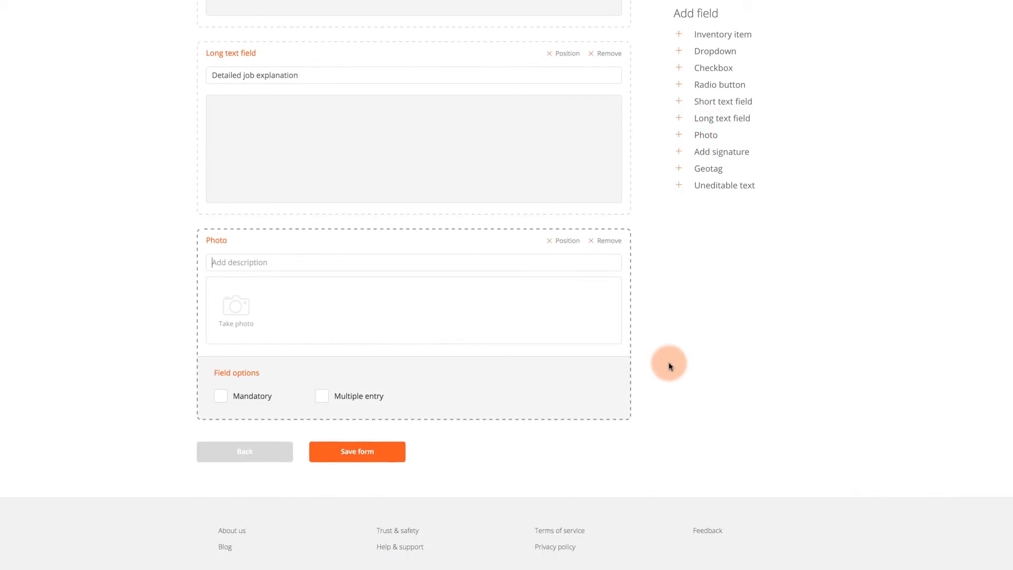
{"action": "type", "text": "Before and after photos of the service job"}
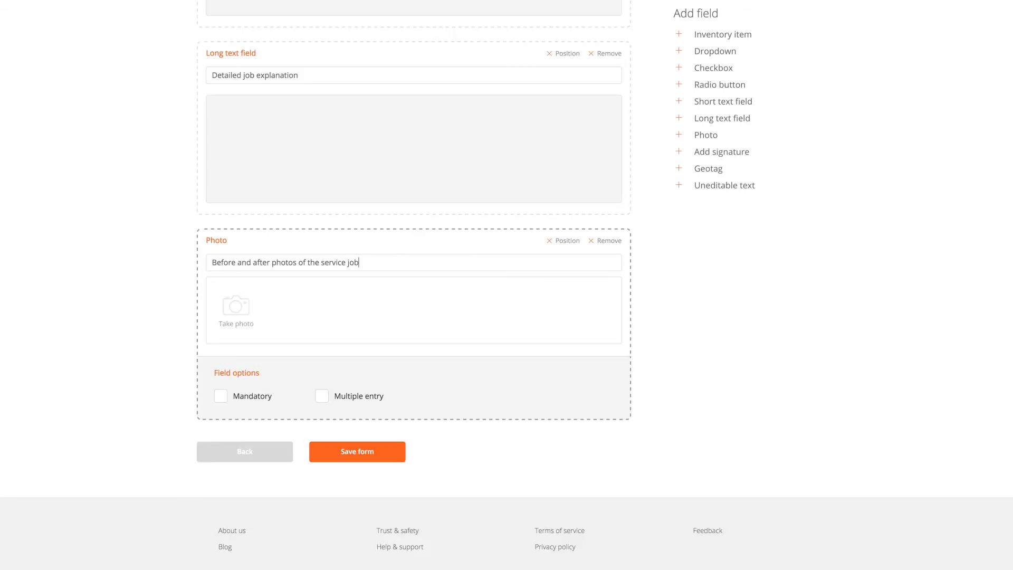
{"action": "left_click", "coordinate": [695, 347]}
{"action": "scroll", "coordinate": [691, 345], "scroll_direction": "down", "scroll_amount": 1}
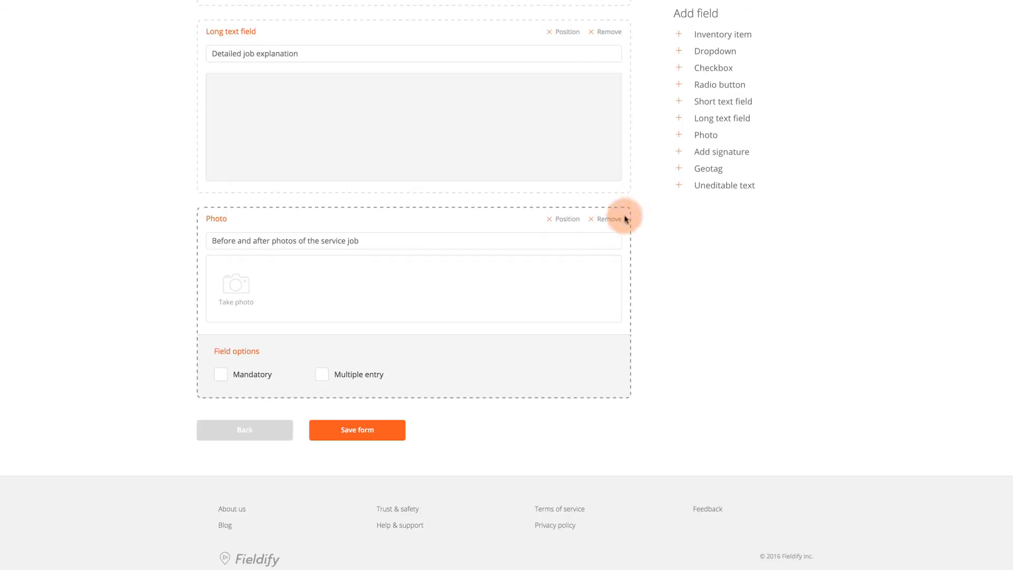
Step: Add a Signature field described 'Please enter client signature'
{"action": "left_click", "coordinate": [705, 151]}
{"action": "scroll", "coordinate": [676, 285], "scroll_direction": "down", "scroll_amount": 3}
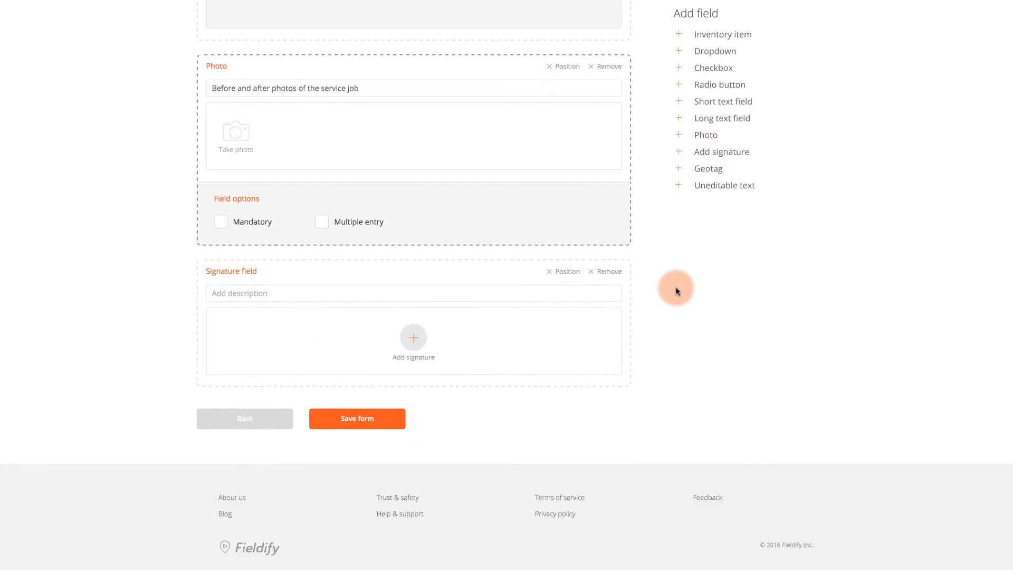
{"action": "left_click", "coordinate": [310, 293]}
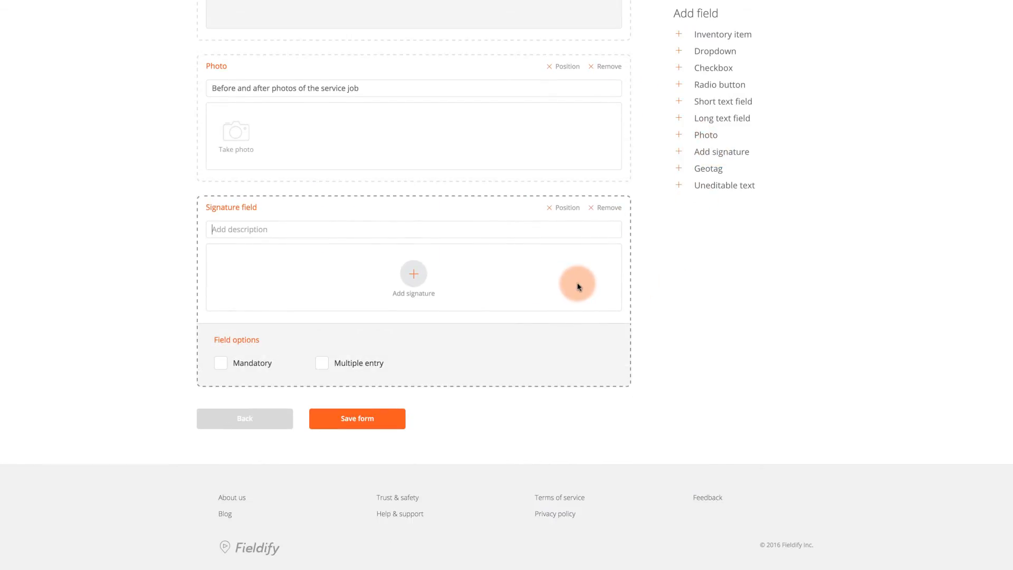
{"action": "type", "text": "Please enter client signature"}
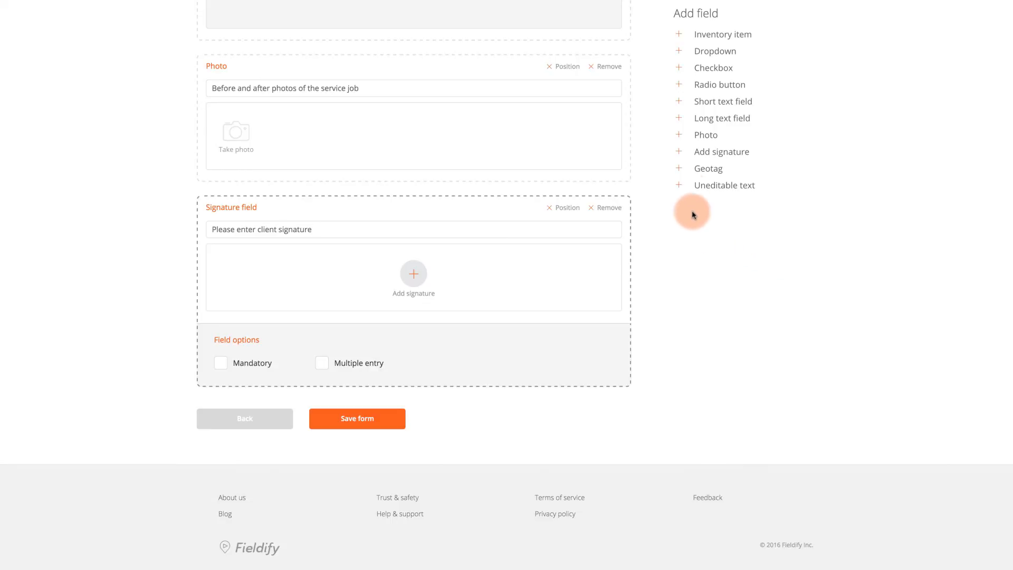
Step: Add a Geotag field described 'Tag the location'
{"action": "left_click", "coordinate": [707, 174]}
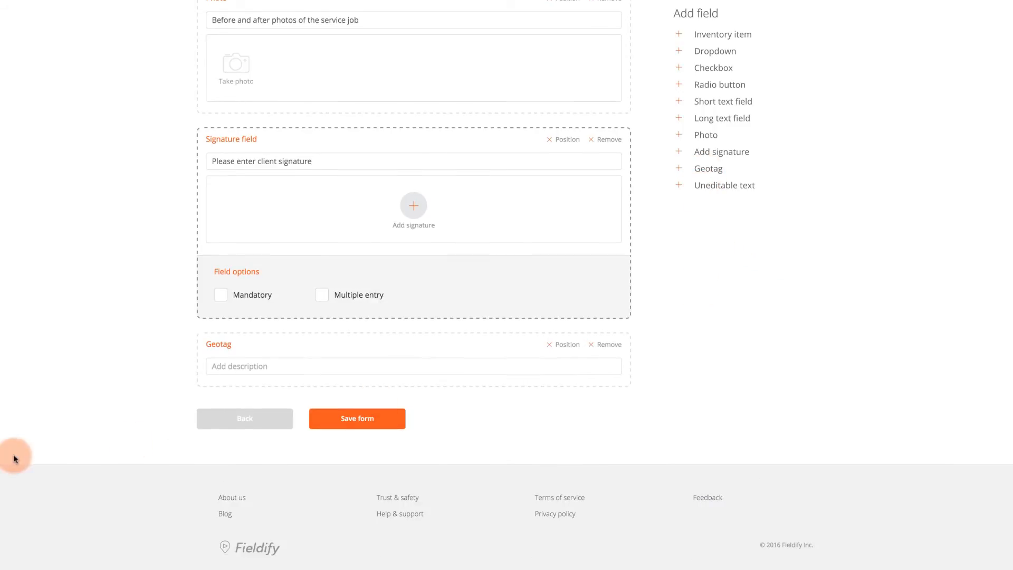
{"action": "left_click", "coordinate": [284, 368]}
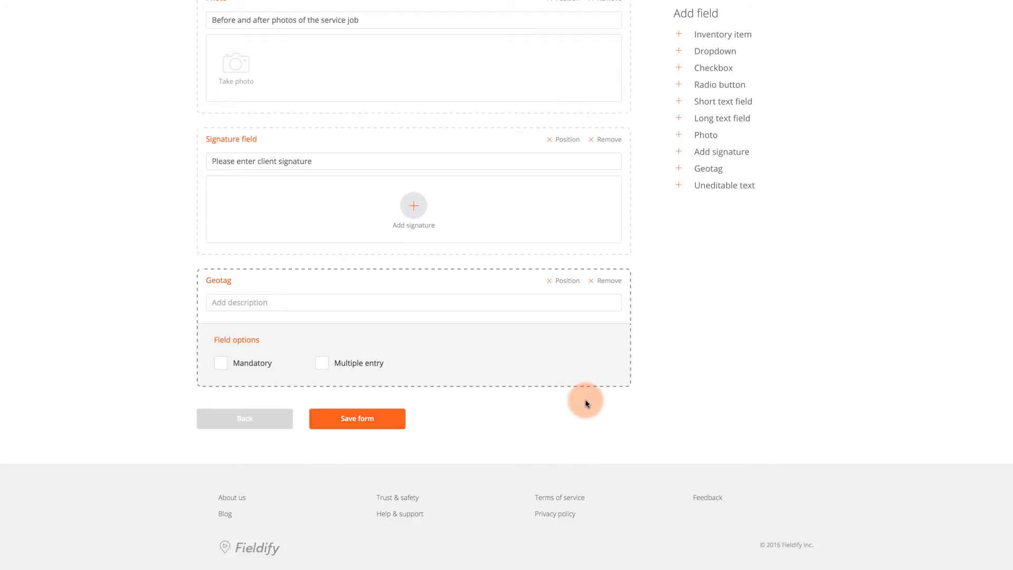
{"action": "type", "text": "Tag the location"}
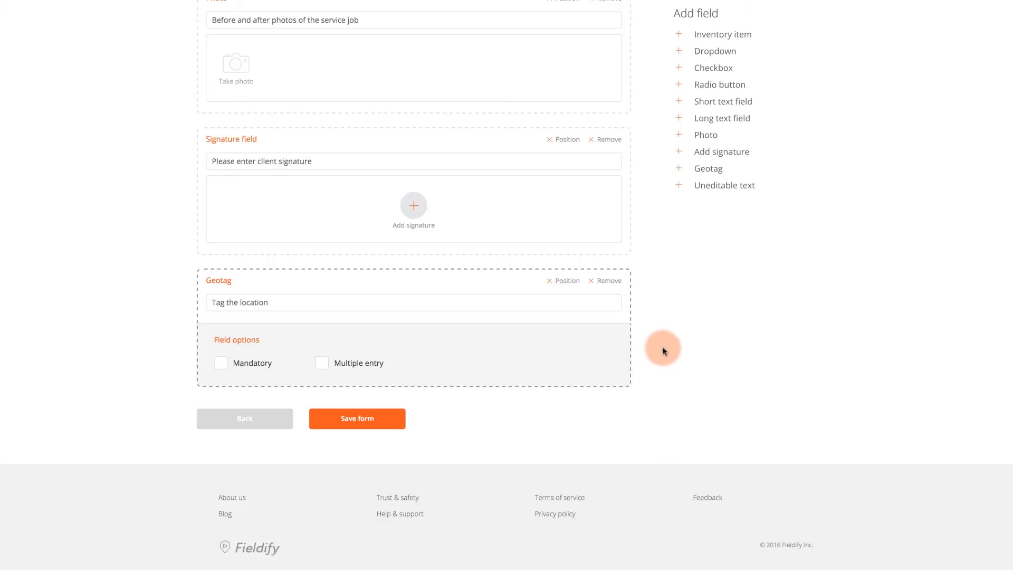
Step: Add an Uneditable text field 'Ask the client for feedback' and save the custom form
{"action": "left_click", "coordinate": [702, 187]}
{"action": "scroll", "coordinate": [715, 221], "scroll_direction": "down", "scroll_amount": 3}
{"action": "left_click", "coordinate": [259, 320]}
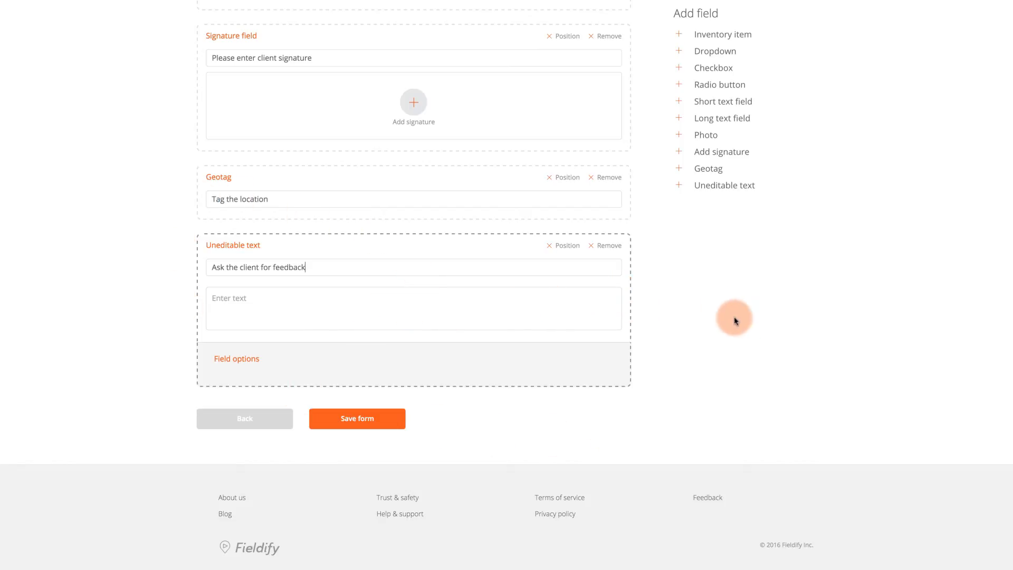
{"action": "left_click", "coordinate": [382, 420]}
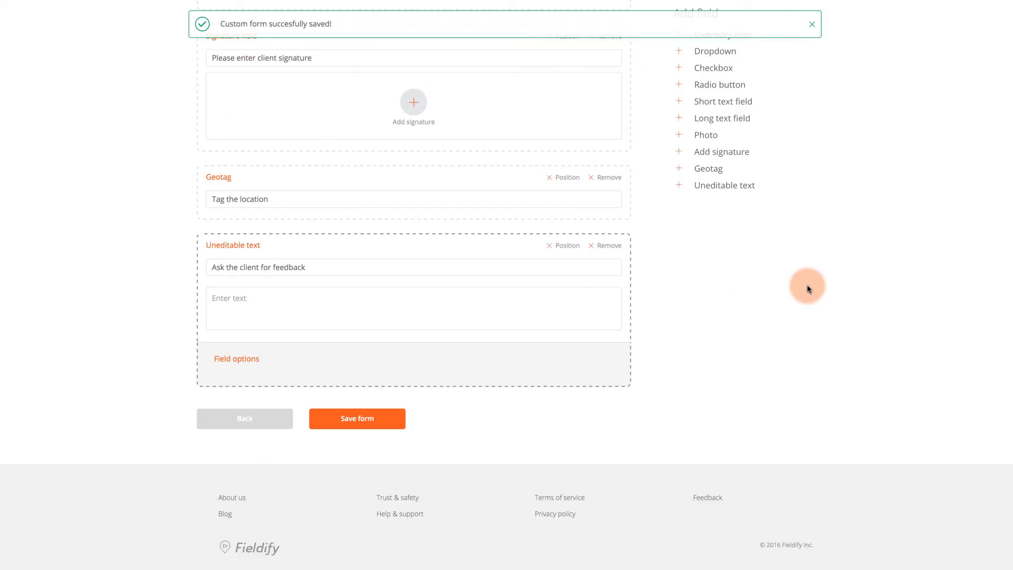
{"action": "scroll", "coordinate": [803, 294], "scroll_direction": "up", "scroll_amount": 14}
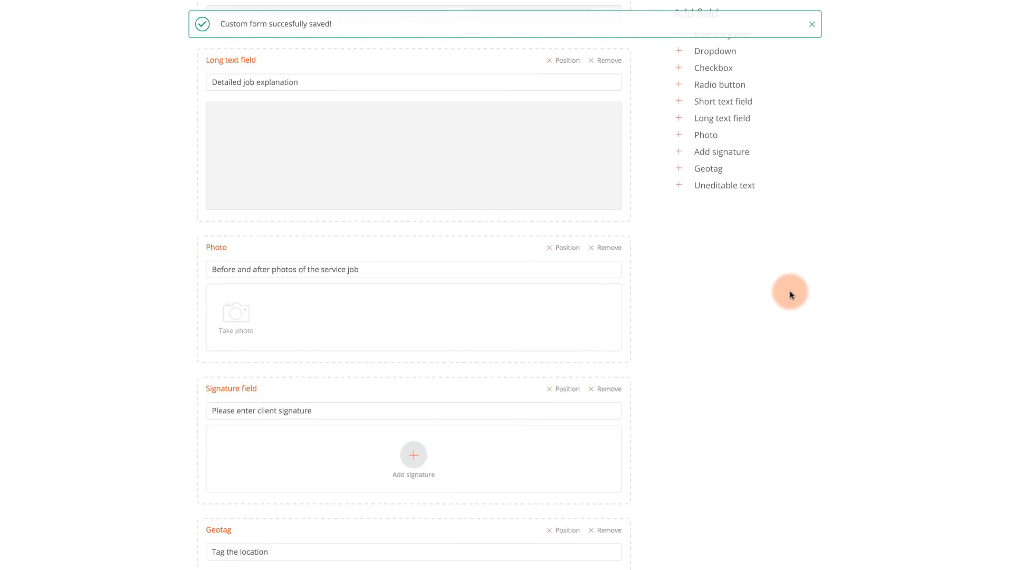